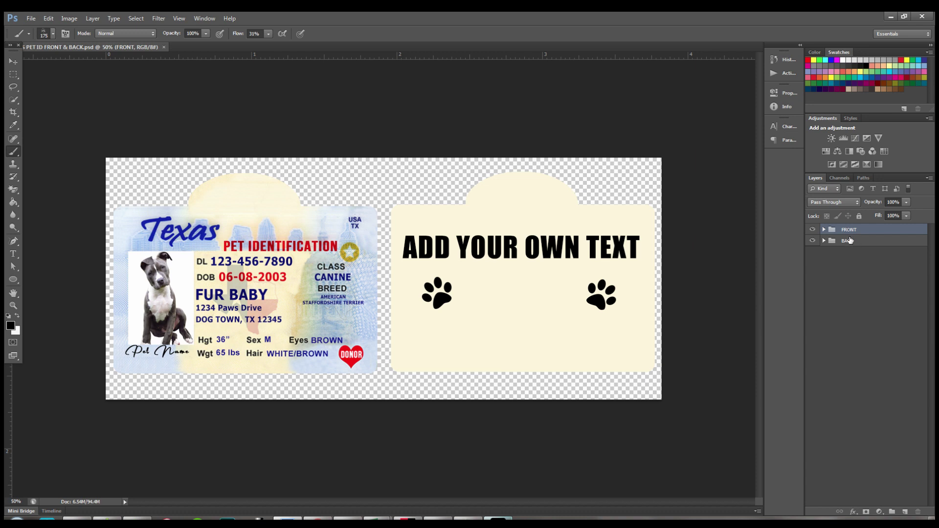
# - Hide and reshow the FRONT and BACK groups to check what each holds, and expand both groups
pyautogui.click(813, 231)
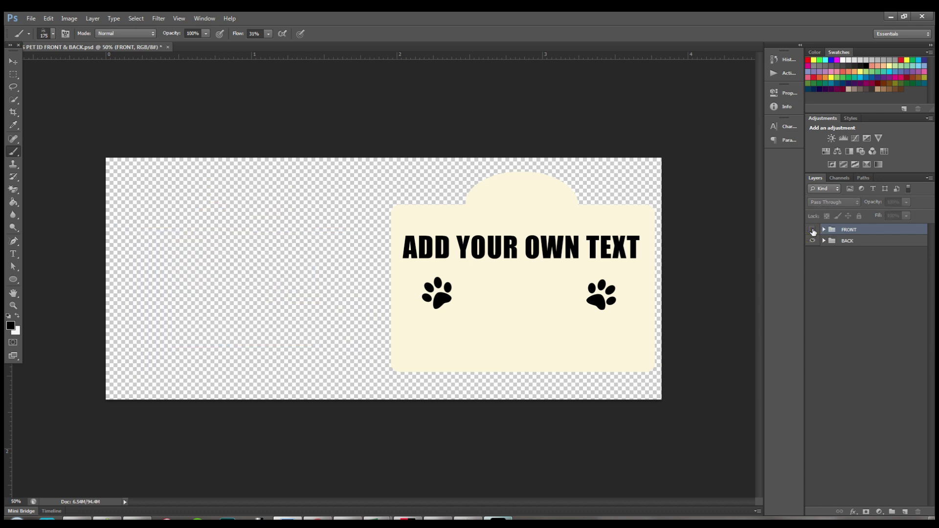
pyautogui.click(813, 229)
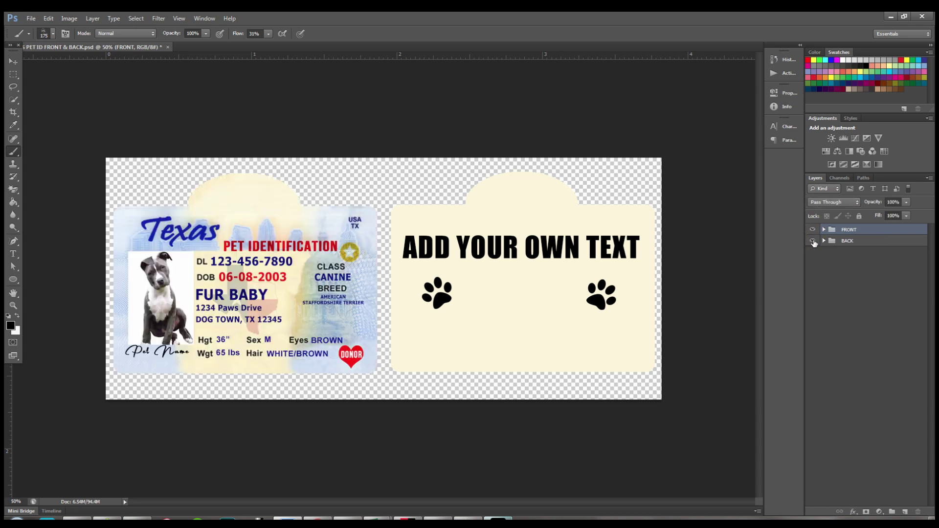
pyautogui.click(813, 240)
pyautogui.click(813, 240)
pyautogui.click(824, 241)
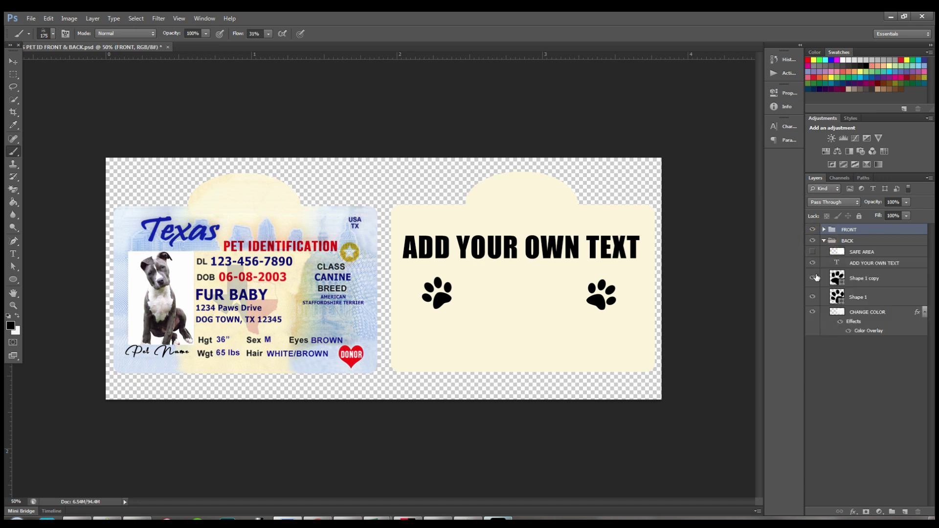
pyautogui.click(823, 230)
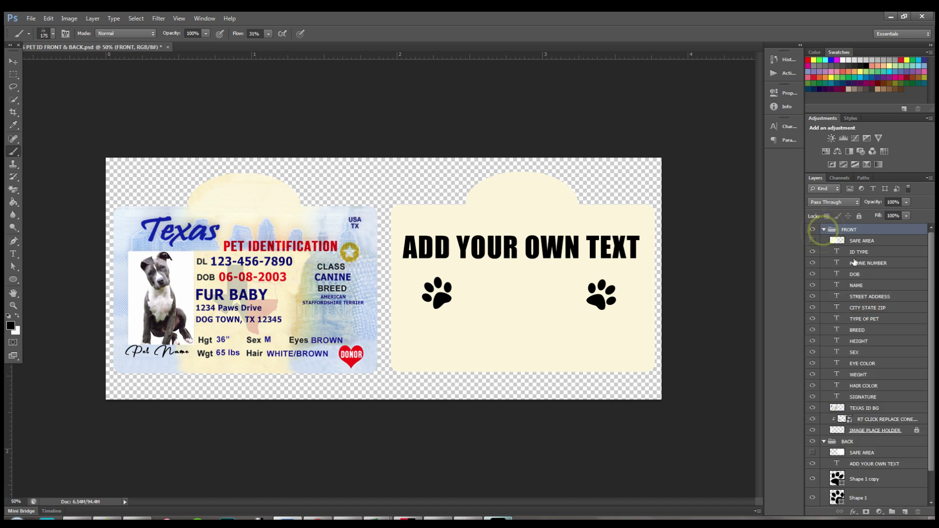
# - Preview the FRONT group's SAFE AREA overlay and look through its ID TYPE, PHONE NUMBER and DOB text layers
pyautogui.click(812, 241)
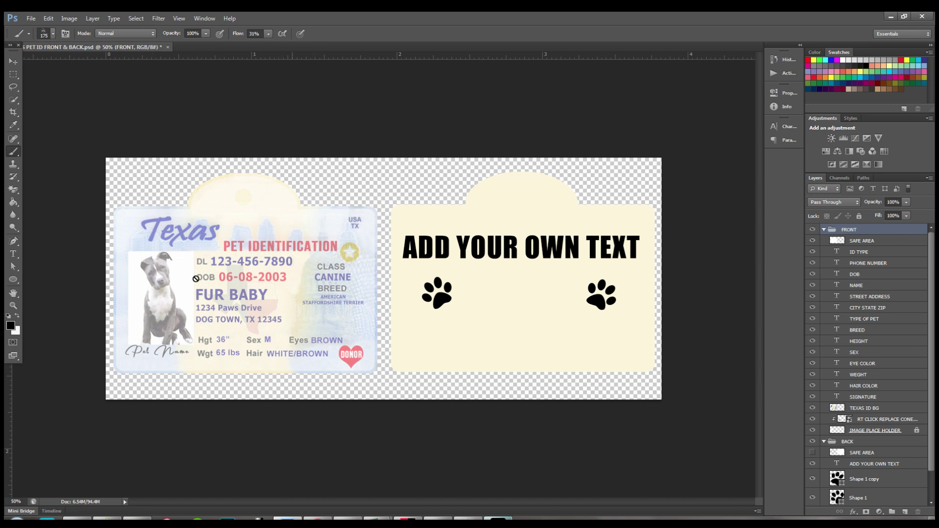
pyautogui.click(812, 240)
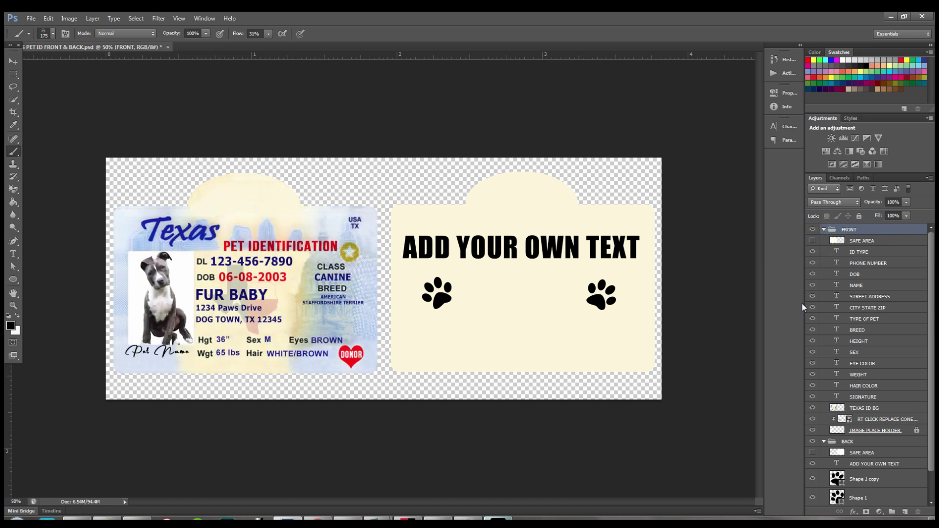
pyautogui.click(863, 252)
pyautogui.scroll(-2, 862, 255)
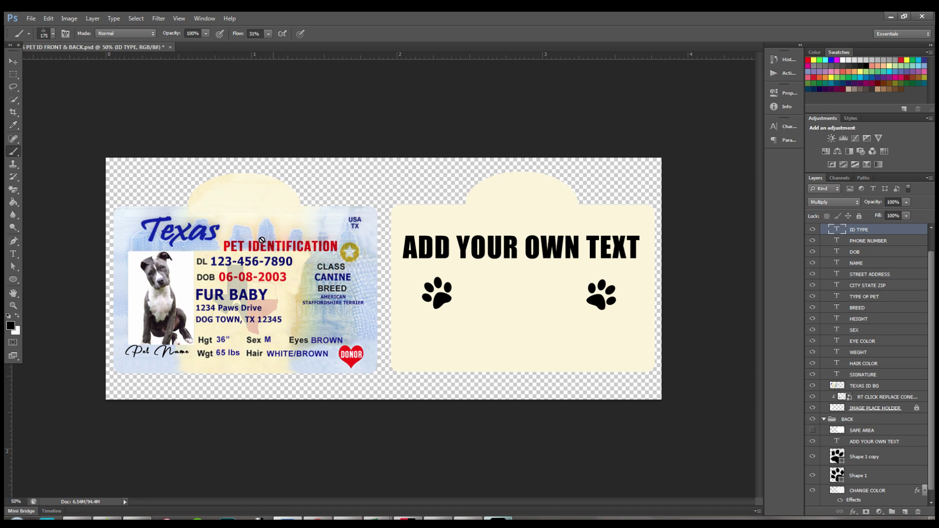
pyautogui.click(861, 243)
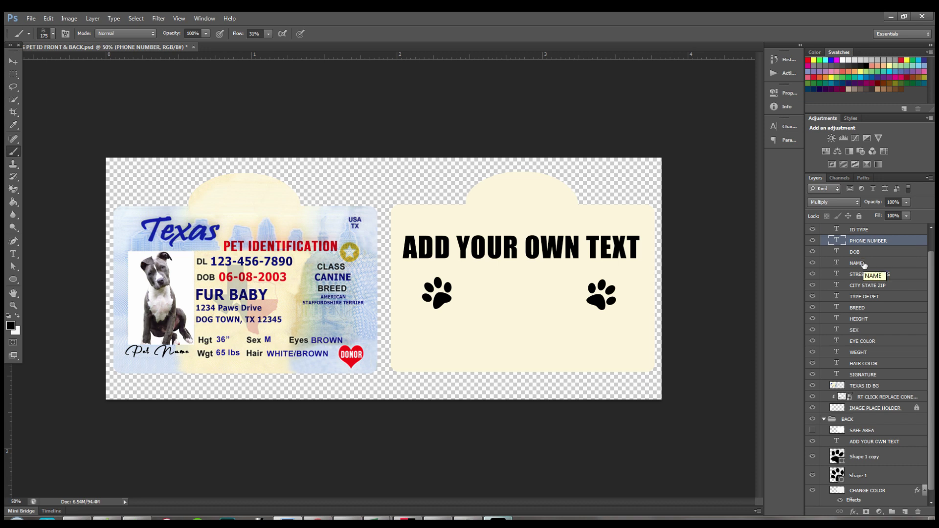
pyautogui.click(863, 252)
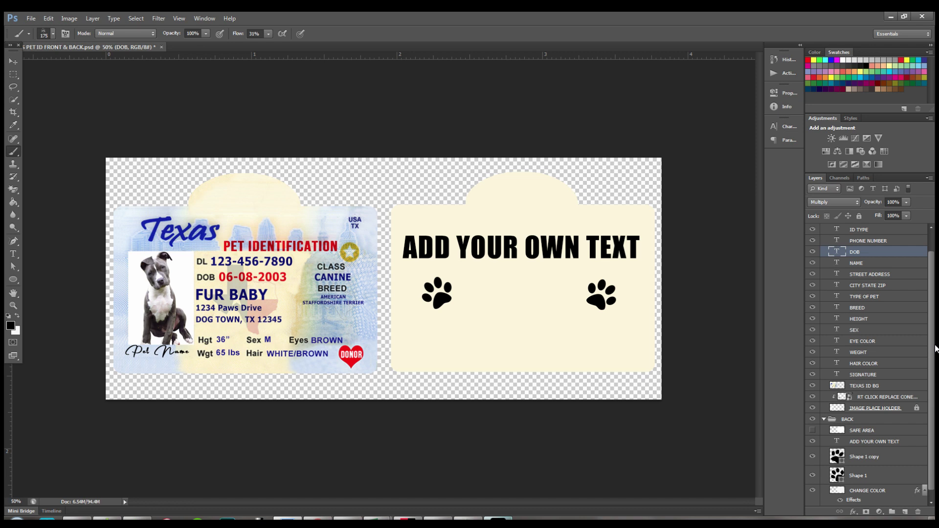
# - Toggle the TYPE OF PET, BREED and SIGNATURE layers off and on to identify the card text each one controls
pyautogui.click(812, 296)
pyautogui.click(812, 298)
pyautogui.click(812, 296)
pyautogui.click(812, 296)
pyautogui.click(812, 309)
pyautogui.click(812, 309)
pyautogui.click(863, 374)
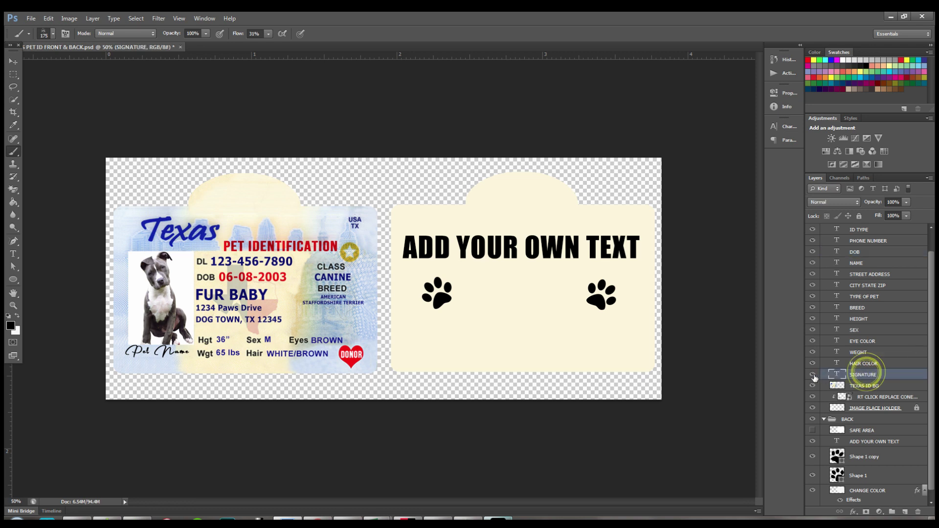
pyautogui.click(813, 375)
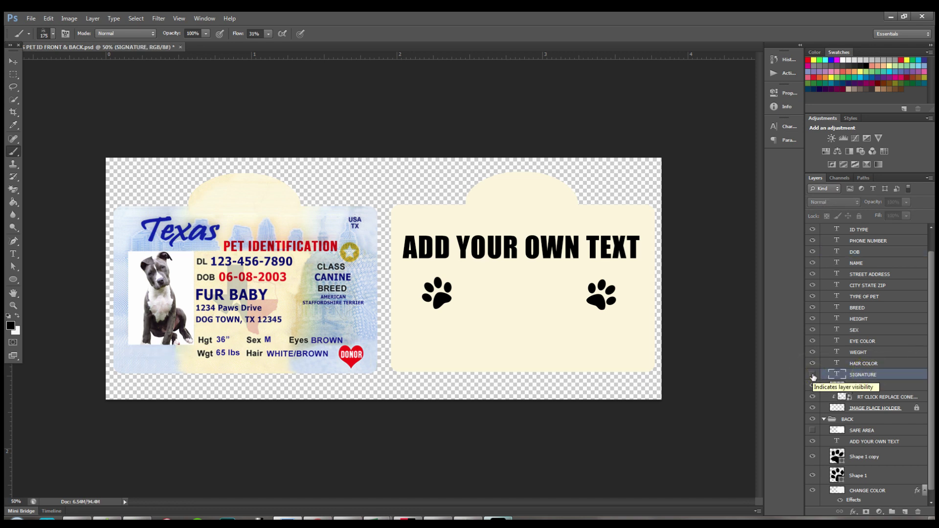
pyautogui.click(813, 375)
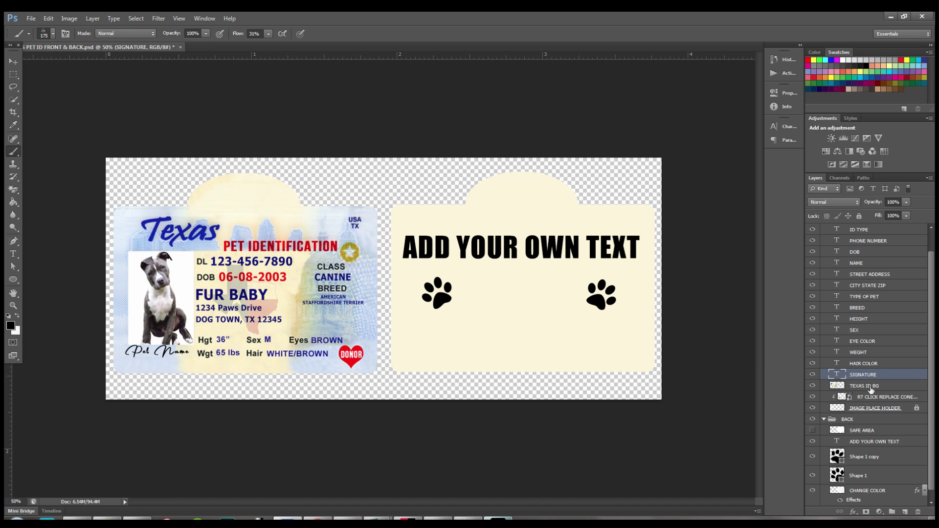
# - Select the TEXAS ID BG layer and widen the layer list so the full layer names are readable
pyautogui.scroll(-1, 870, 390)
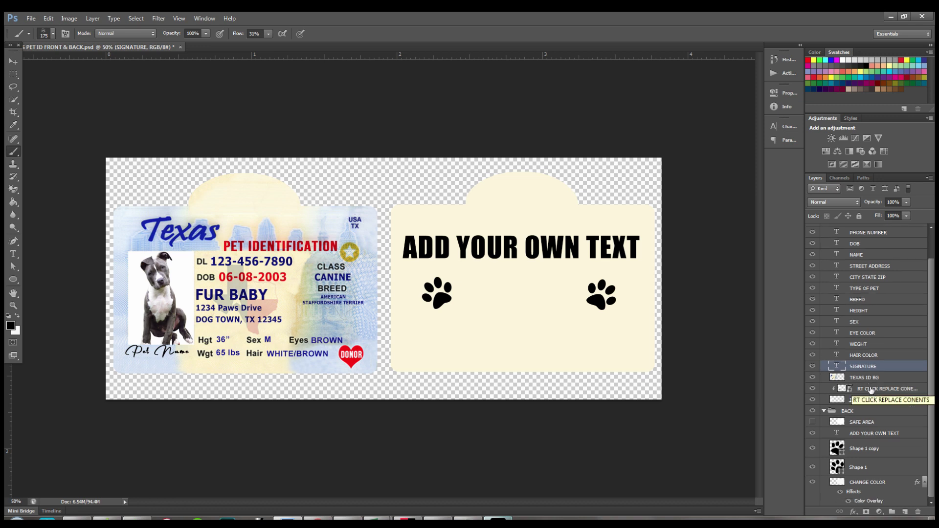
pyautogui.click(861, 377)
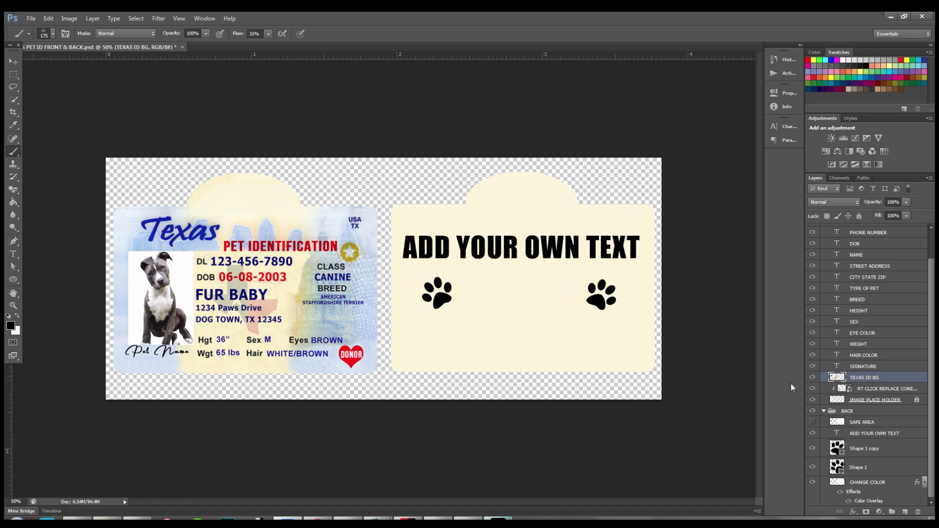
pyautogui.moveTo(804, 381); pyautogui.dragTo(755, 380)
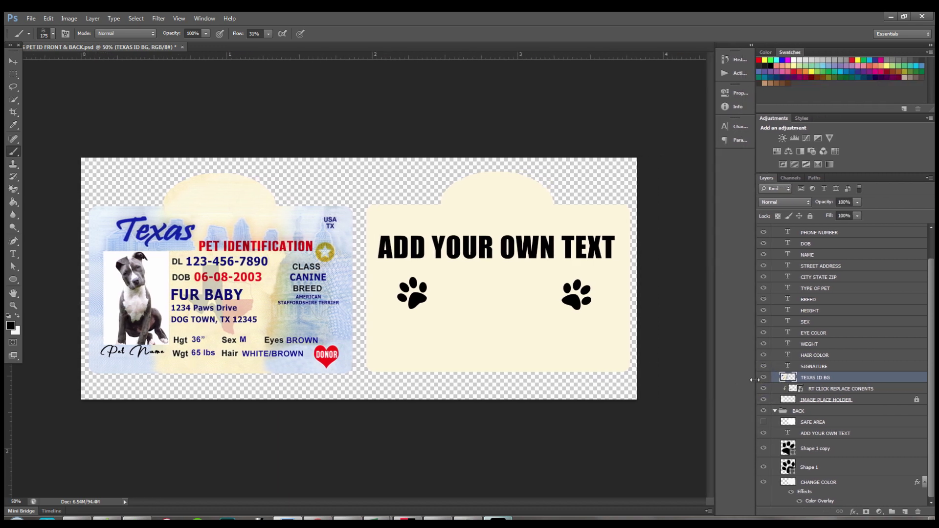
# - Replace the contents of the RT CLICK REPLACE CONENTS smart object with the fish image from the Desktop
pyautogui.click(846, 389)
pyautogui.rightClick(847, 389)
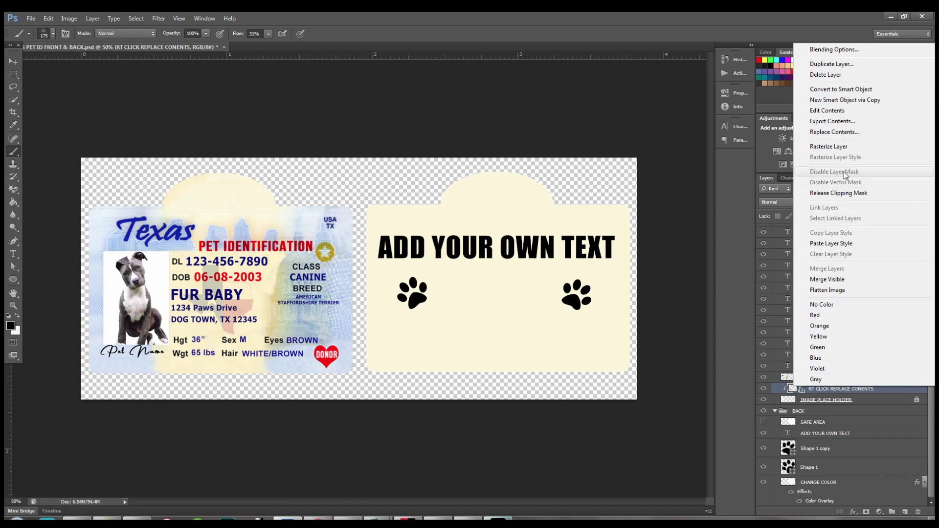
pyautogui.click(837, 132)
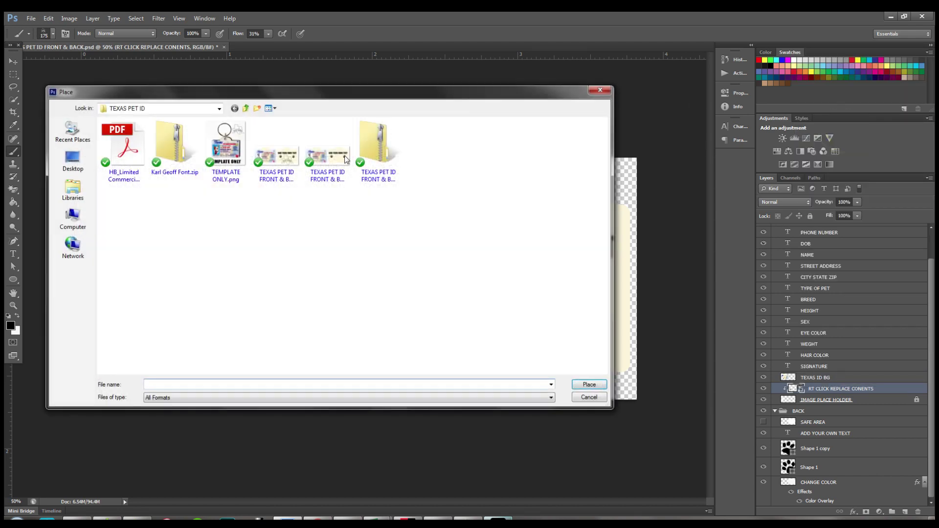
pyautogui.click(72, 160)
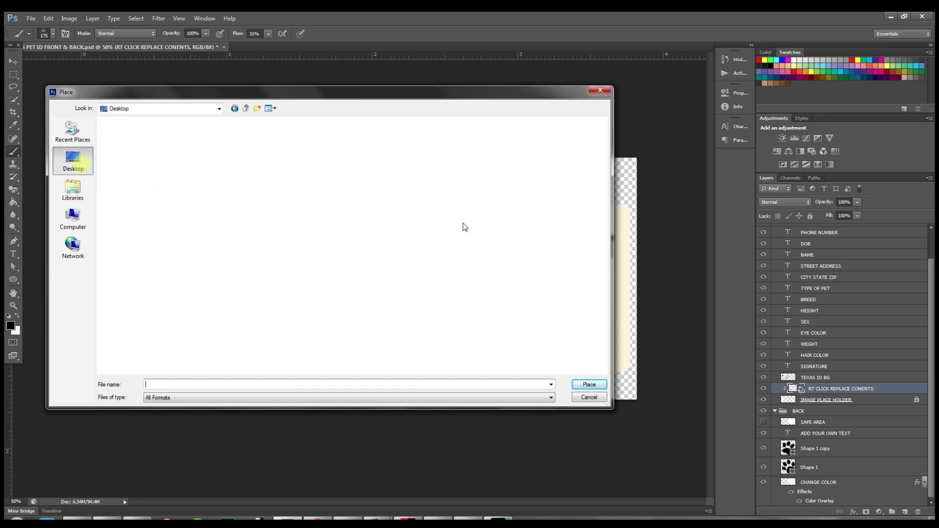
pyautogui.moveTo(603, 187); pyautogui.dragTo(602, 263)
pyautogui.doubleClick(124, 335)
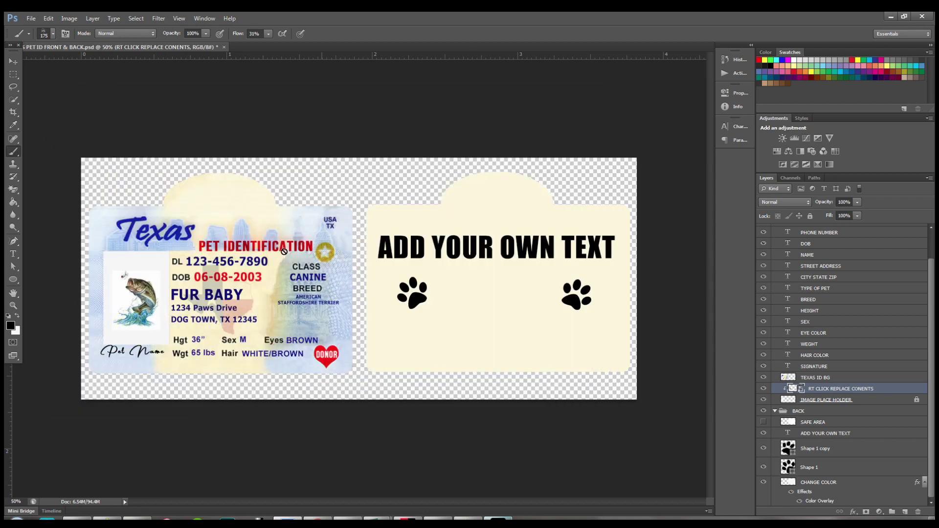
# - Enlarge the fish image with the Move tool's transform controls and position it to fill the ID photo frame
pyautogui.click(12, 59)
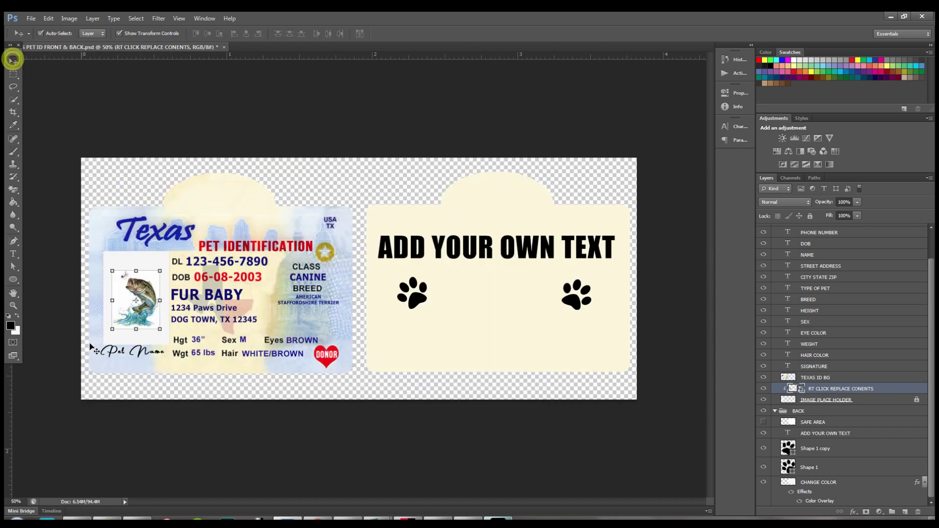
pyautogui.click(112, 270)
pyautogui.moveTo(112, 271); pyautogui.dragTo(94, 241)
pyautogui.moveTo(160, 329); pyautogui.dragTo(221, 364)
pyautogui.moveTo(177, 306); pyautogui.dragTo(140, 296)
pyautogui.press('Return')
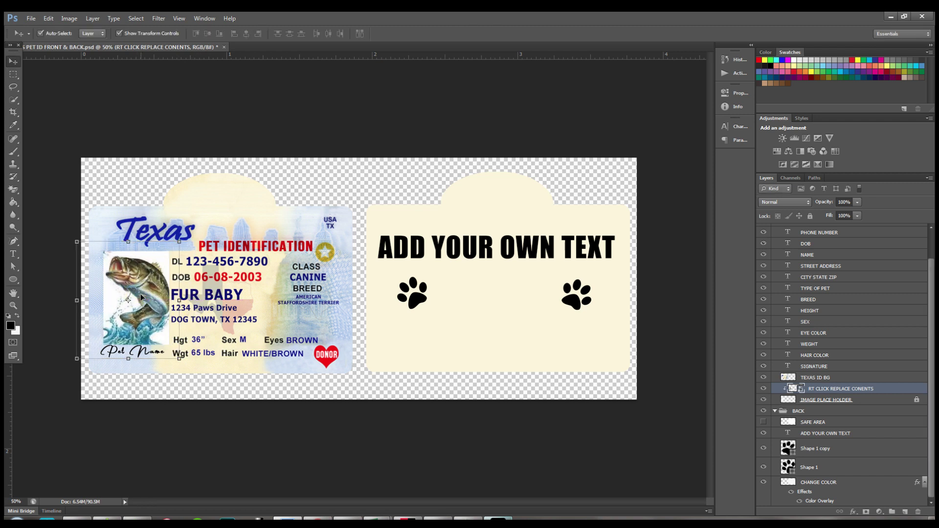
# - Select the IMAGE PLACE HOLDER layer, collapse the FRONT group and preview the BACK group's SAFE AREA overlay
pyautogui.click(844, 403)
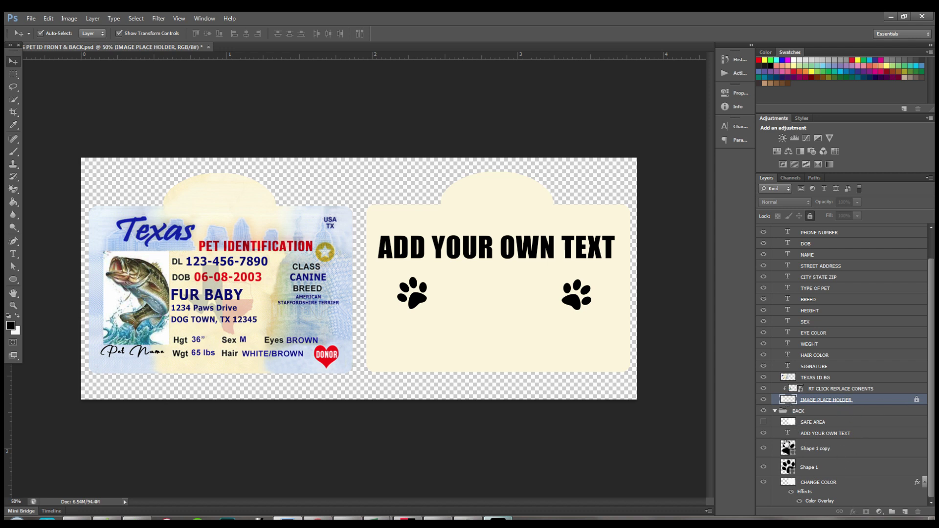
pyautogui.scroll(1, 817, 282)
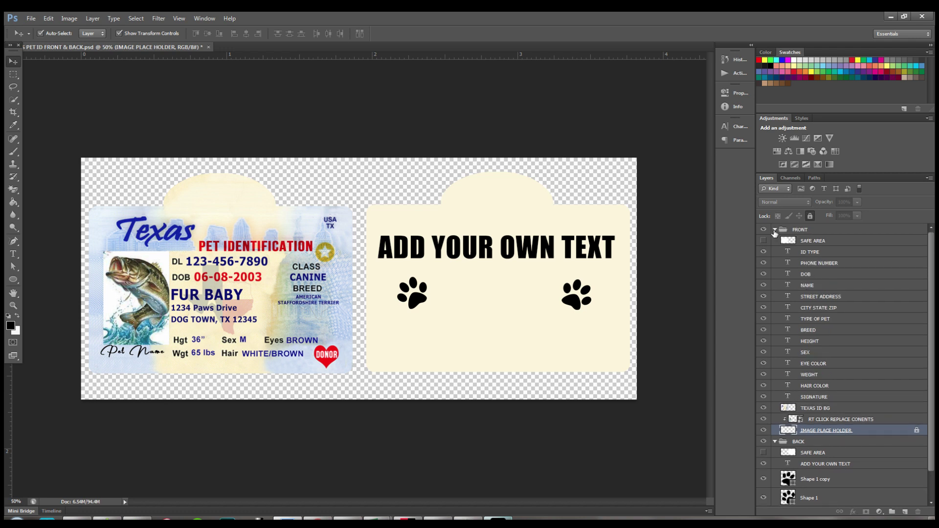
pyautogui.click(774, 229)
pyautogui.click(812, 253)
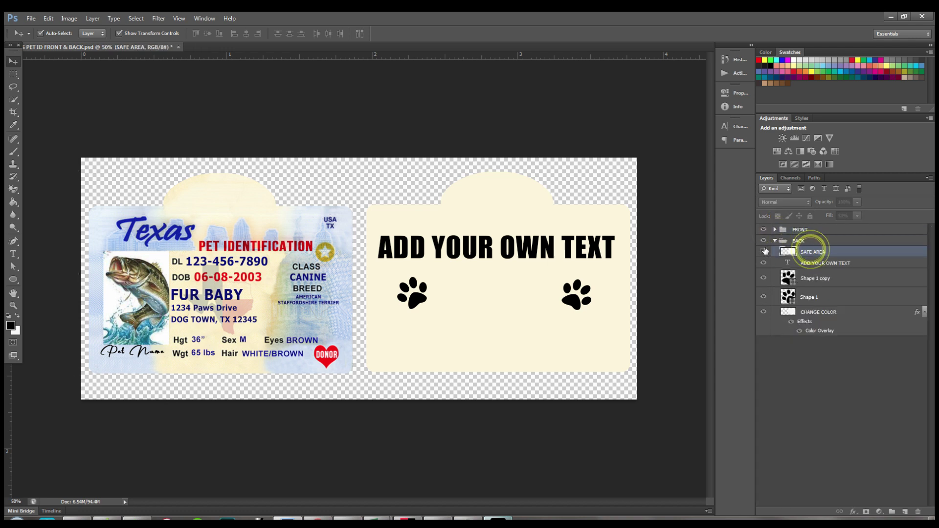
pyautogui.click(764, 252)
pyautogui.click(763, 251)
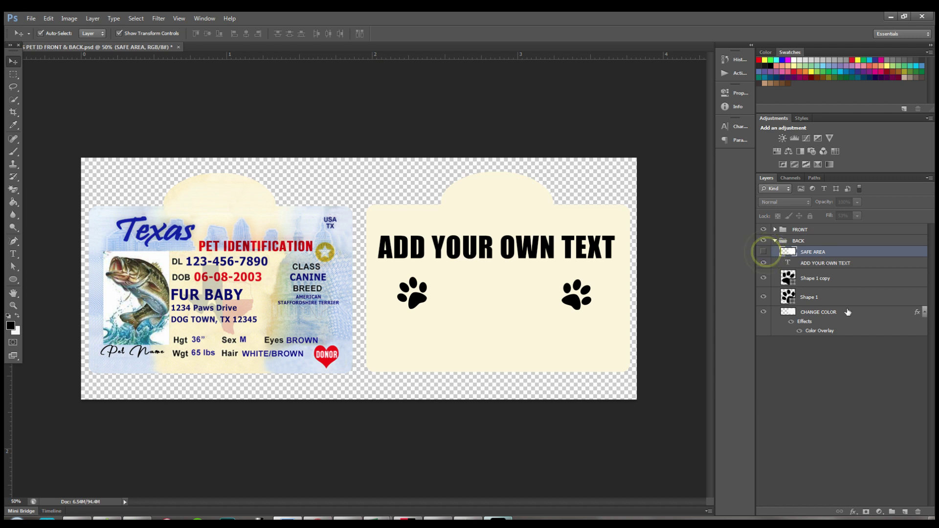
# - Inspect the ADD YOUR OWN TEXT layer and toggle both paw print layers in the BACK group off and on
pyautogui.click(810, 263)
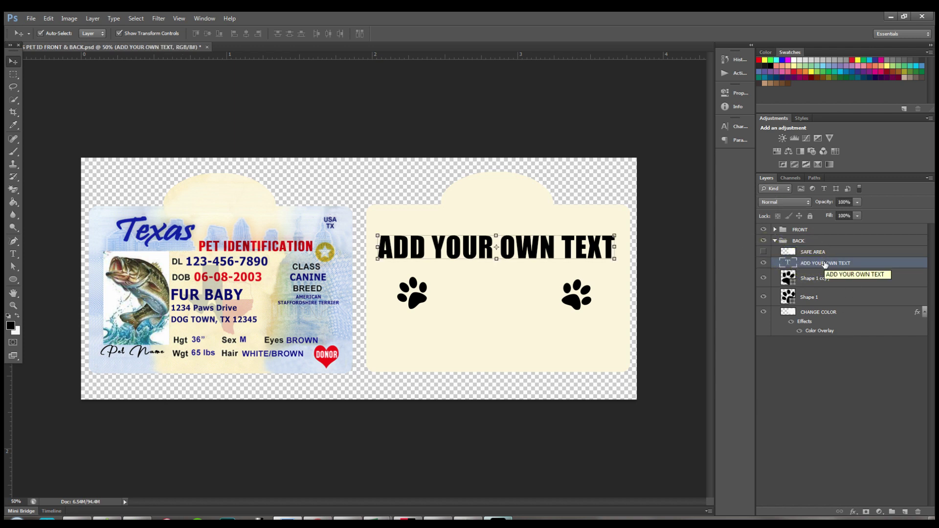
pyautogui.click(816, 279)
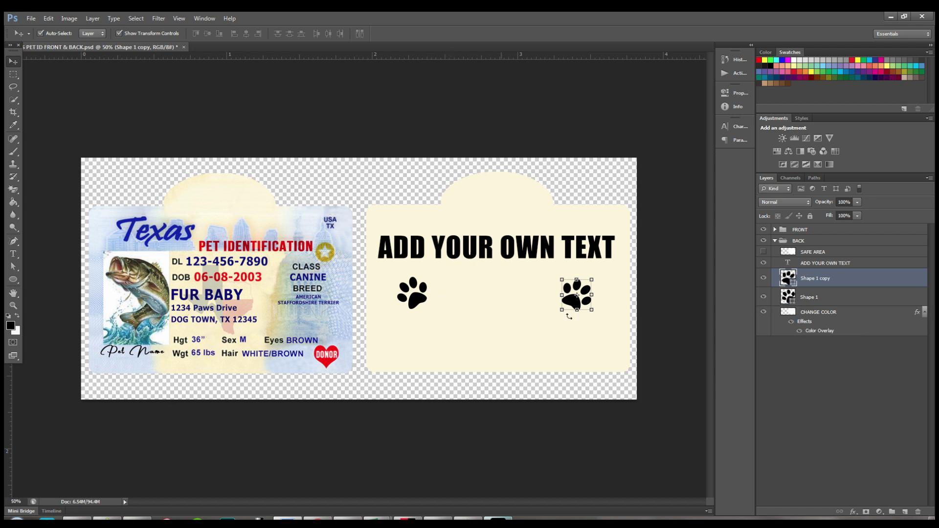
pyautogui.click(762, 278)
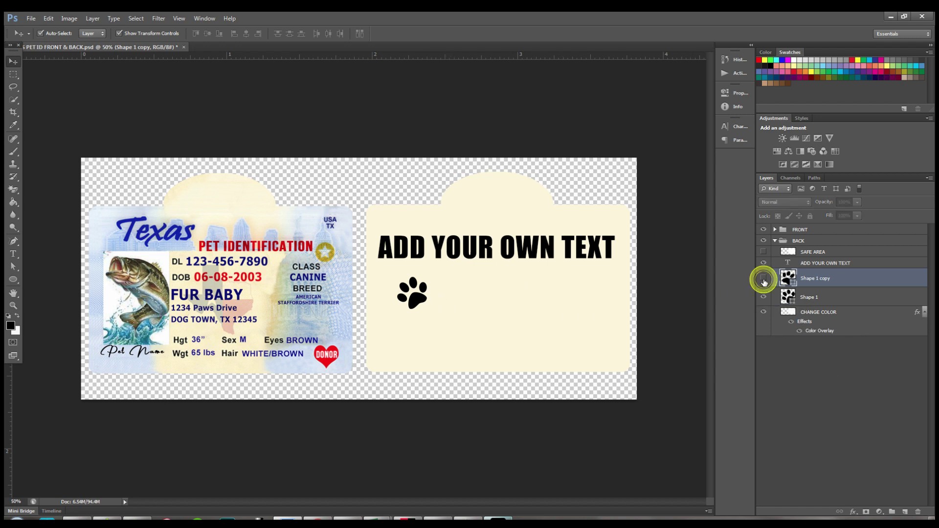
pyautogui.click(763, 297)
pyautogui.click(764, 297)
pyautogui.click(765, 277)
# - Change the CHANGE COLOR layer's Color Overlay to red #f60819 at Normal blend mode, and deselect the layer
pyautogui.click(811, 332)
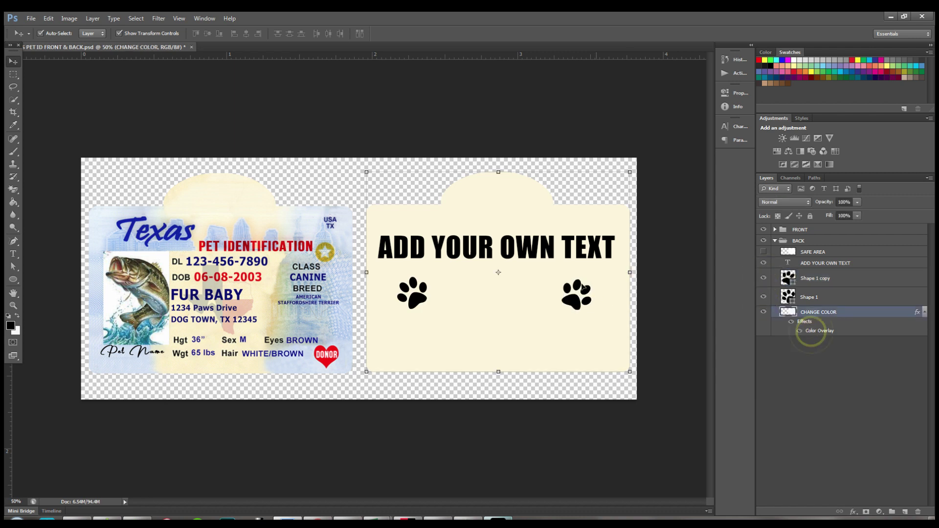
pyautogui.click(809, 335)
pyautogui.click(807, 332)
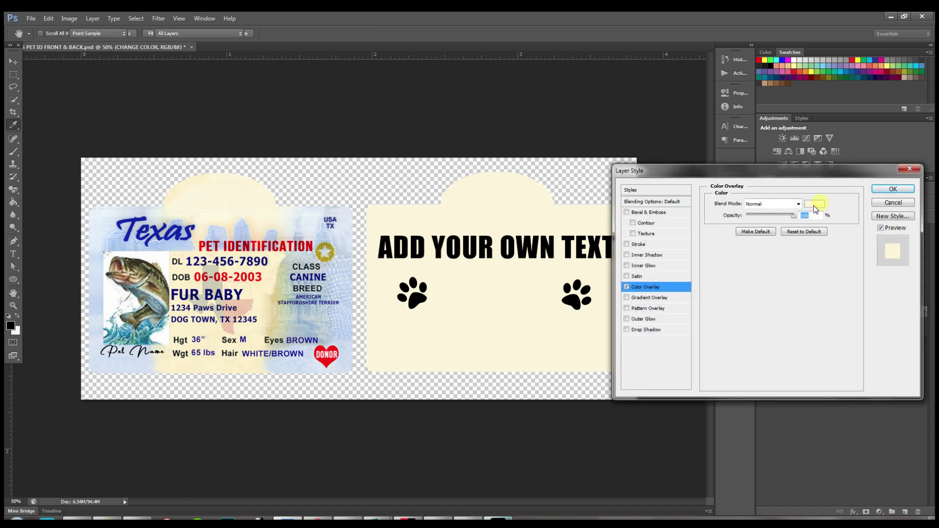
pyautogui.click(815, 203)
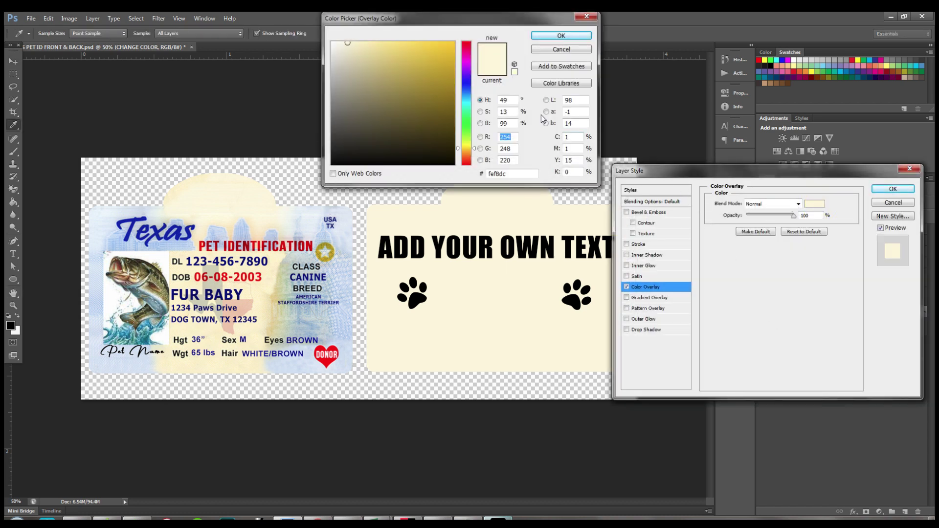
pyautogui.click(466, 43)
pyautogui.click(451, 46)
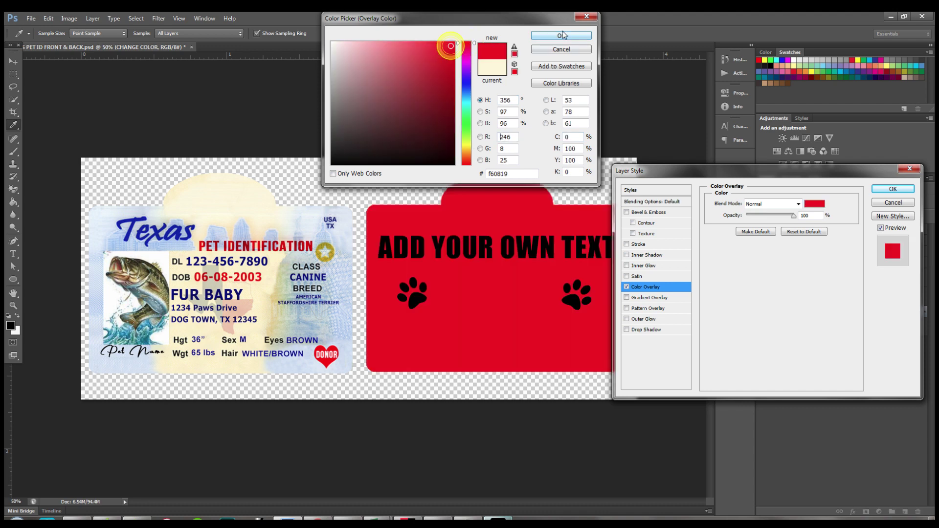
pyautogui.click(561, 35)
pyautogui.click(892, 189)
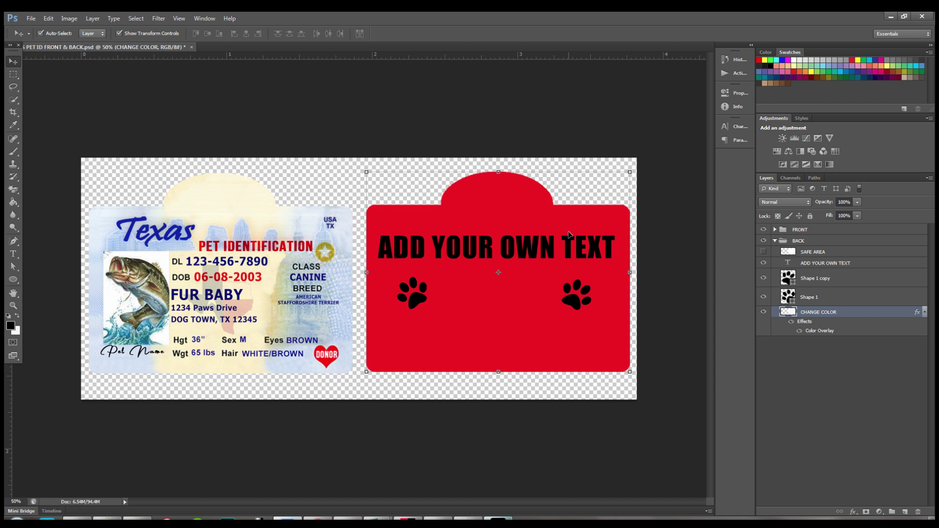
pyautogui.click(804, 435)
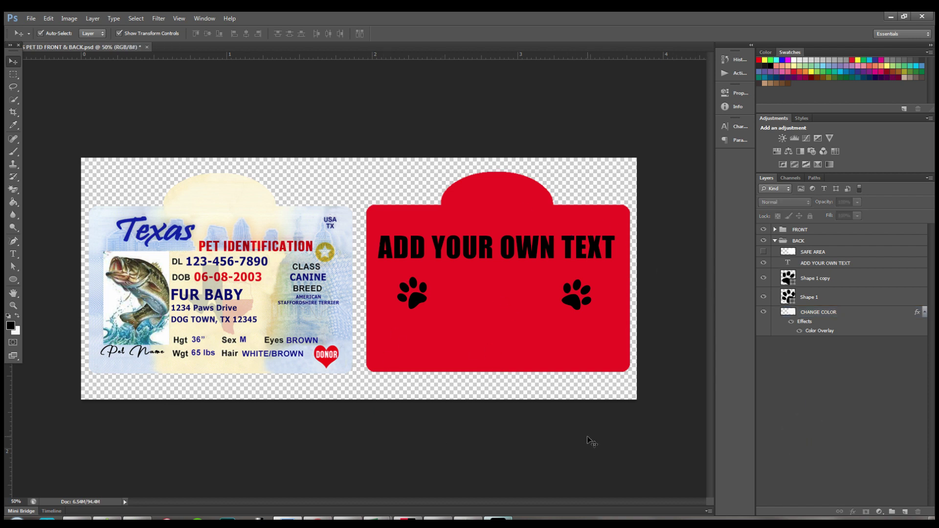